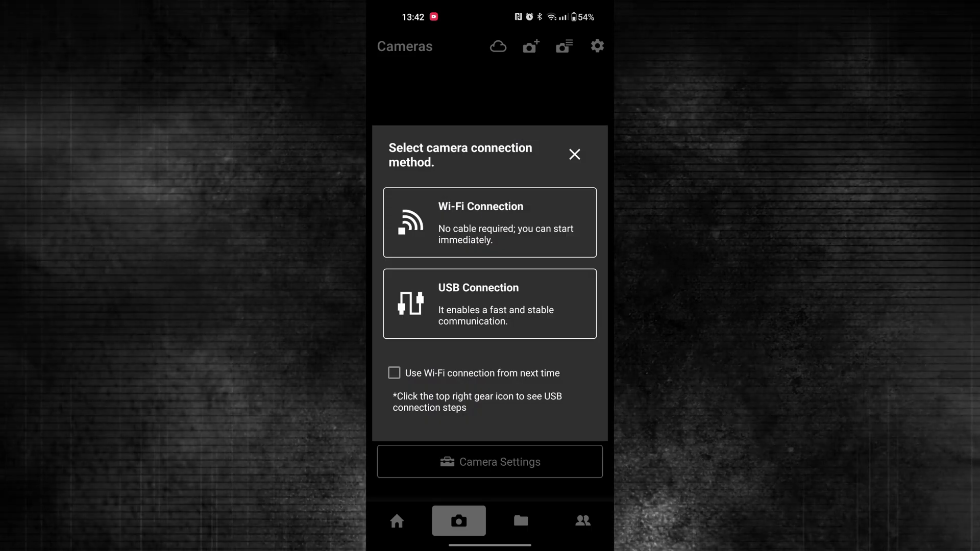
Connect to the ILCE-7SM3 over Wi-Fi and stop its aperture down from F1.8 to F6.3
click(490, 222)
click(490, 402)
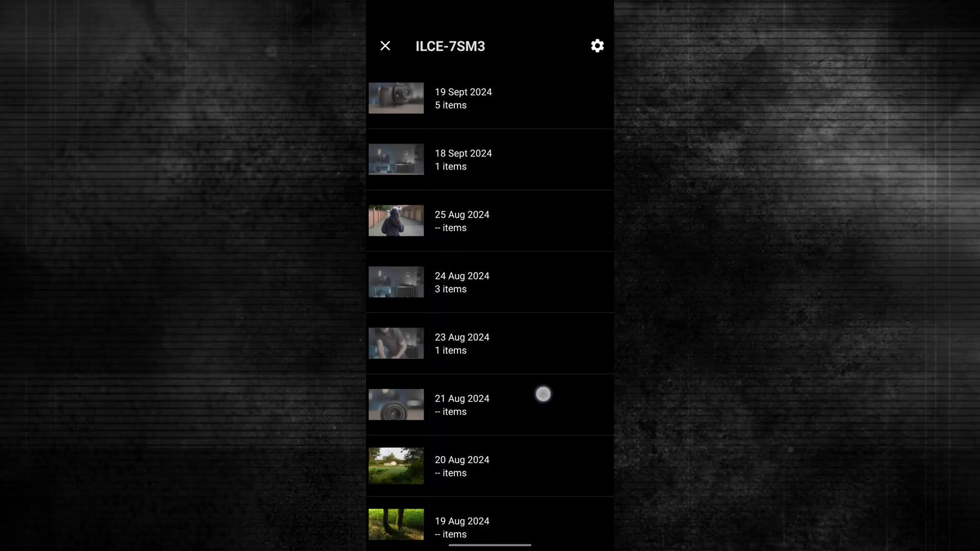
mouse_move(543, 394)
mouse_down()
mouse_move(565, 268)
mouse_move(556, 405)
mouse_up()
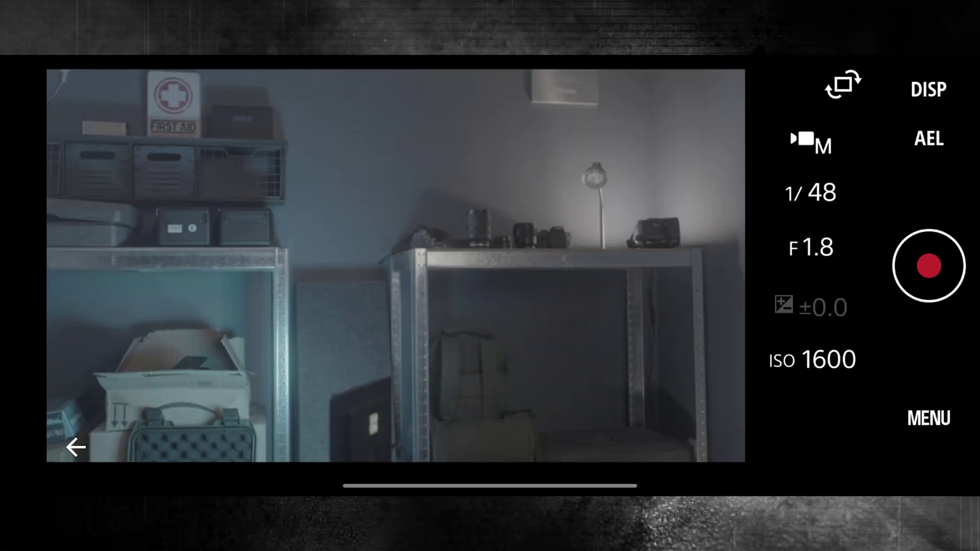
click(811, 248)
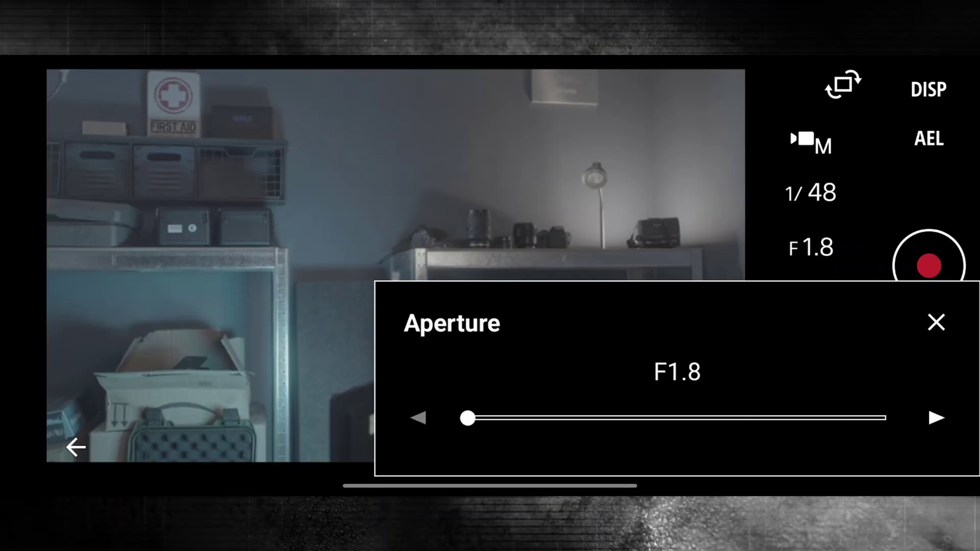
drag(469, 417, 693, 418)
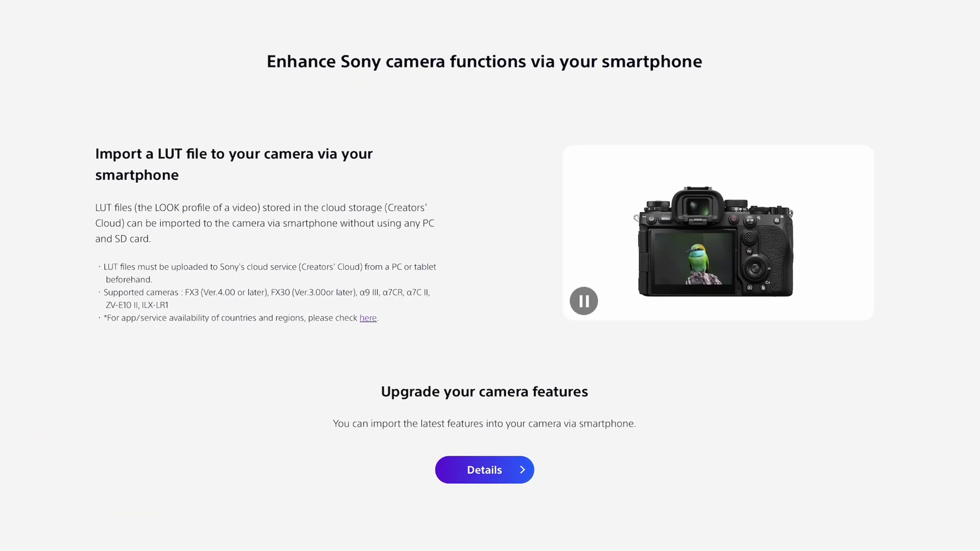
Go to the Camera Upgrade page and start creating an upgrade license for the ILCE-7SM3
click(502, 477)
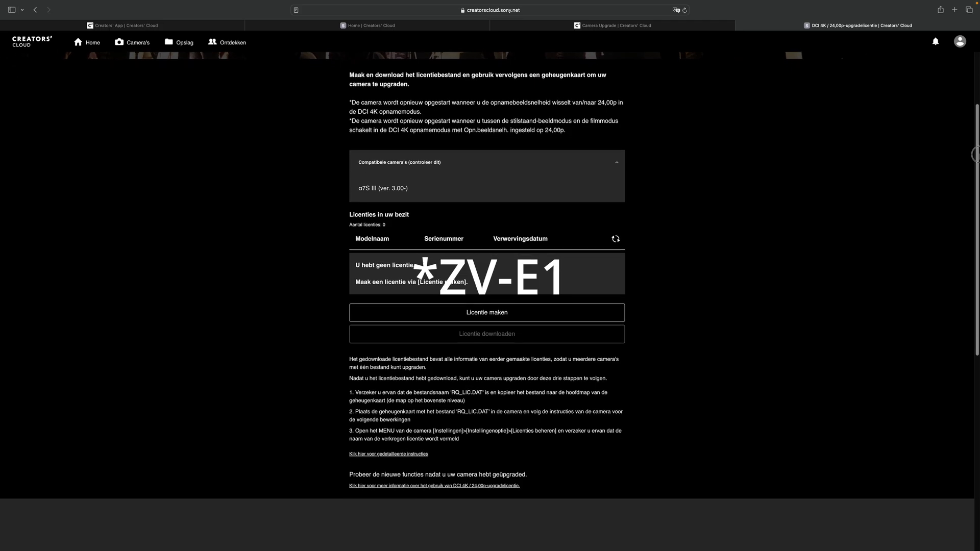
click(480, 306)
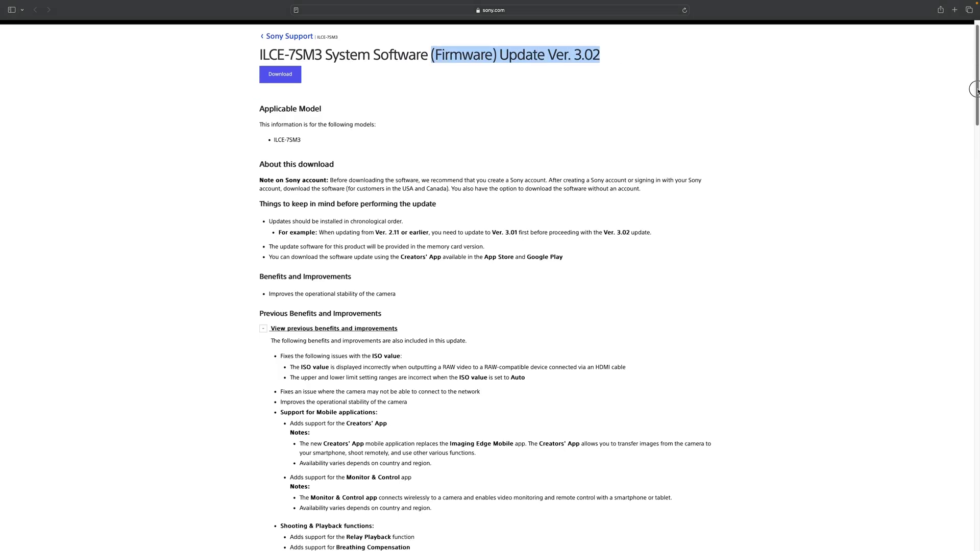
scroll(613, 76, down, 5)
scroll(613, 77, down, 4)
scroll(613, 77, down, 3)
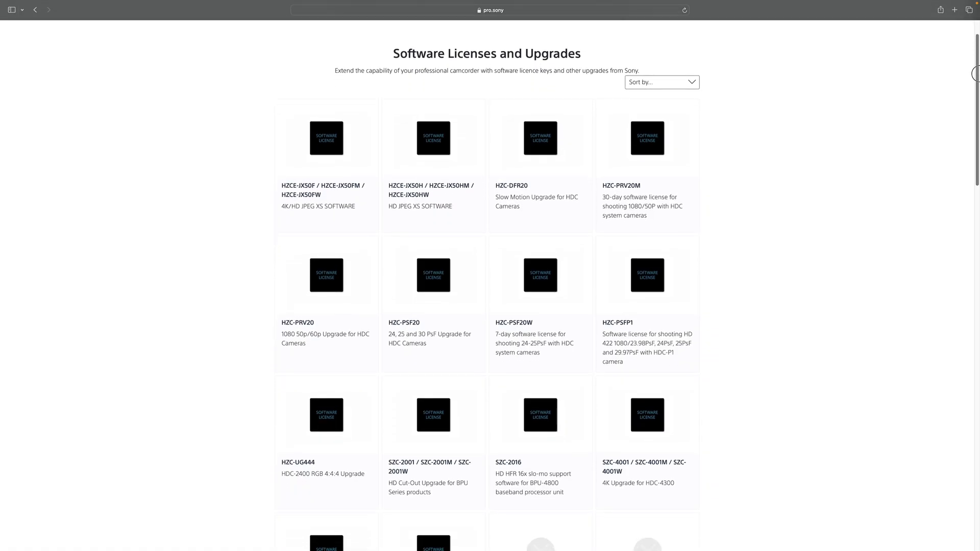
scroll(976, 77, down, 1)
scroll(976, 83, down, 1)
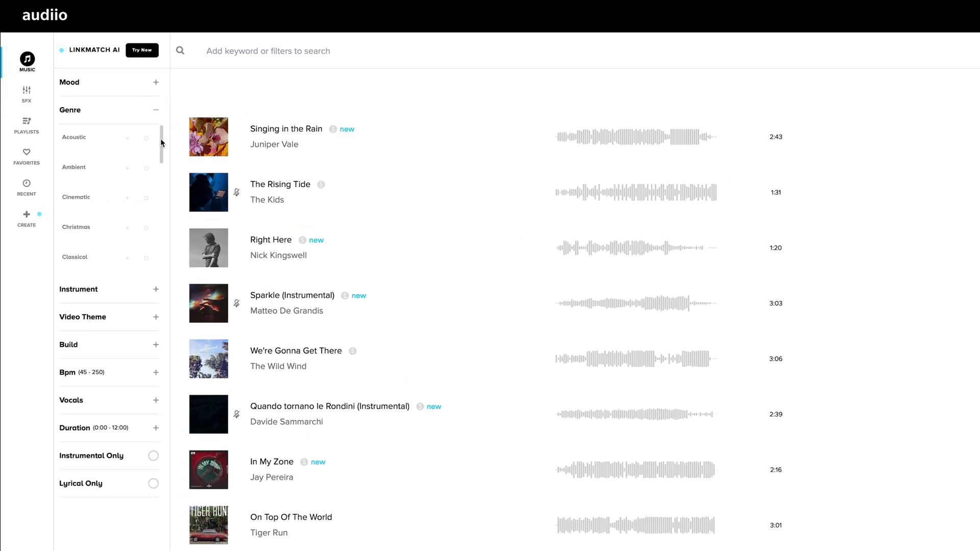
drag(162, 172, 161, 182)
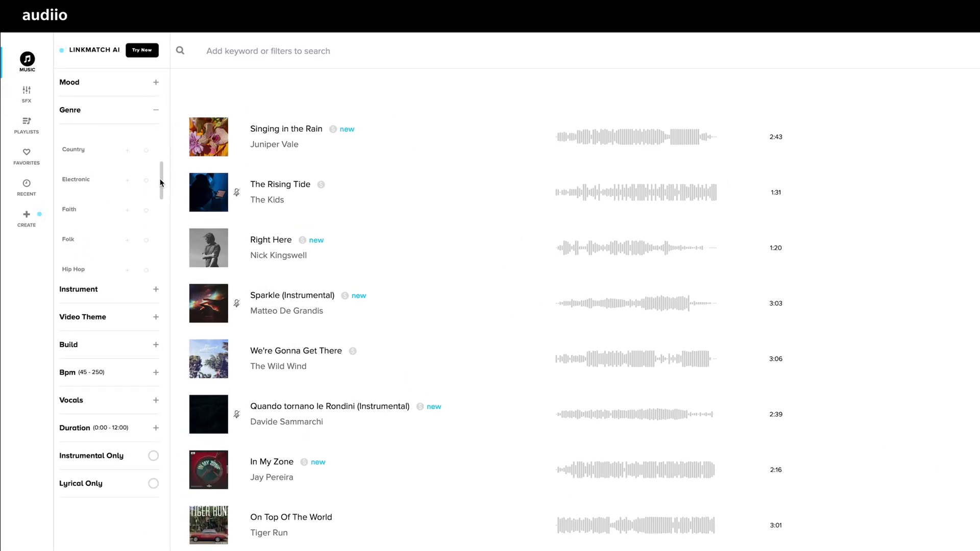
Filter tracks to the Electronic genre, visit LinkMatch AI, then view the 381583 sound effects
click(127, 182)
click(156, 319)
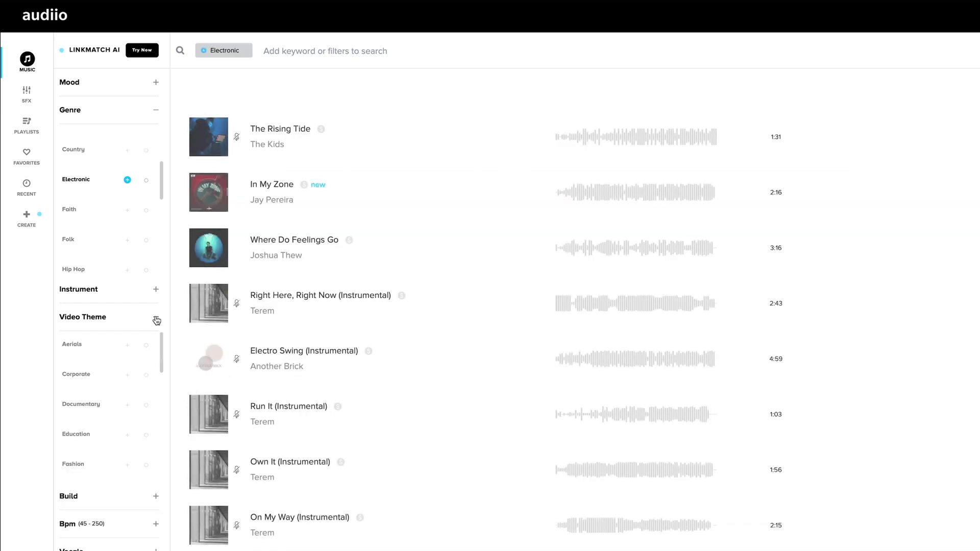
click(143, 49)
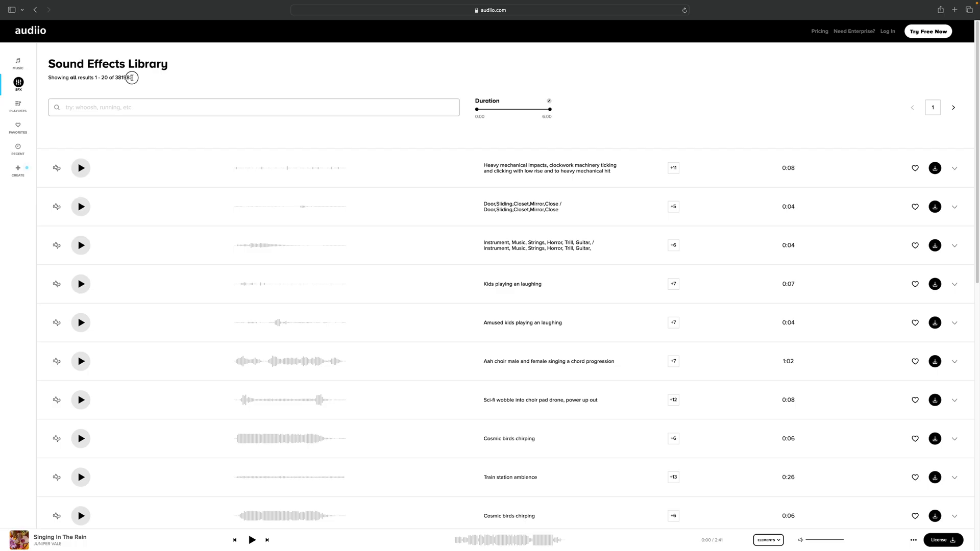
double_click(126, 77)
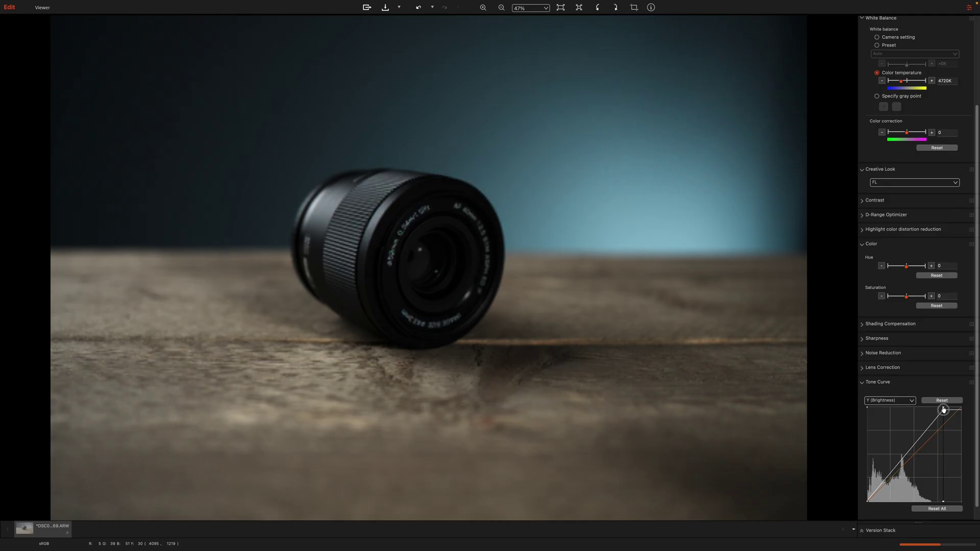
Lift the highlights on the brightness tone curve and add a raised point to brighten the photo
drag(950, 410, 939, 412)
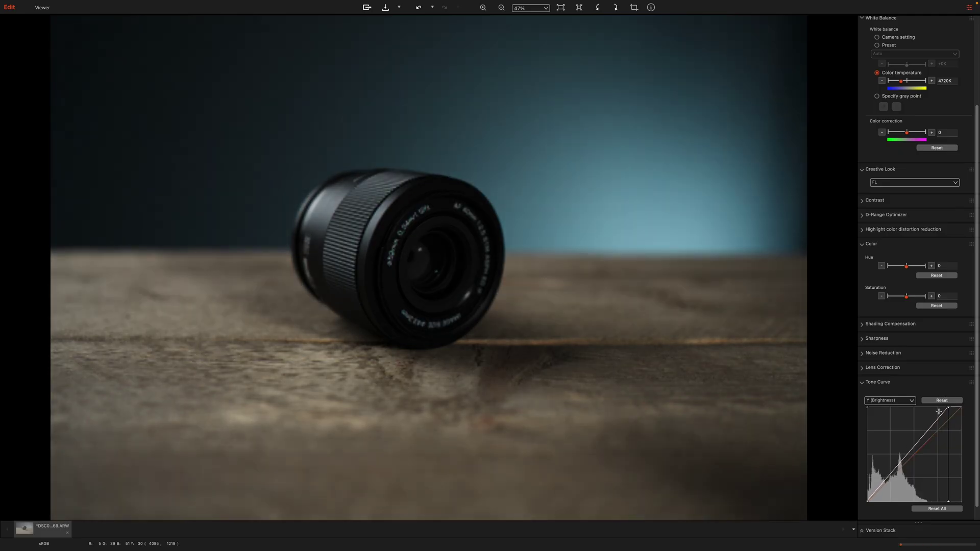
drag(900, 460, 892, 460)
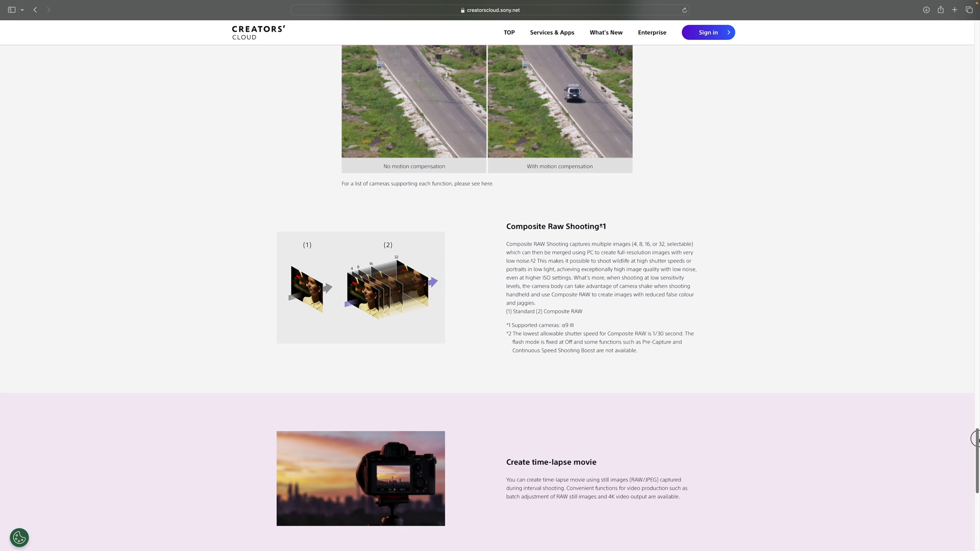
scroll(976, 438, down, 3)
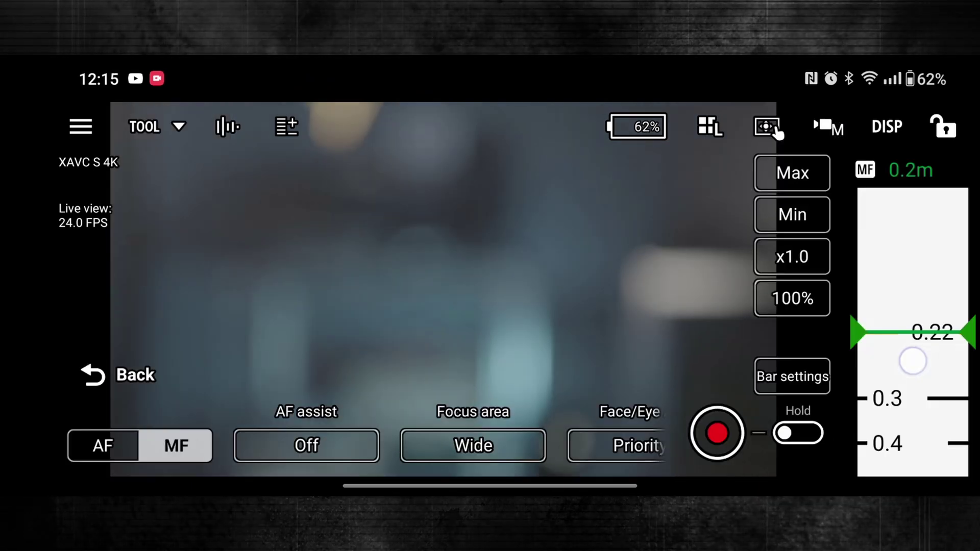
Refocus to about 1.9 m, toggle the false-colour overlay on and off, and reset iris to F1.8
drag(913, 360, 920, 224)
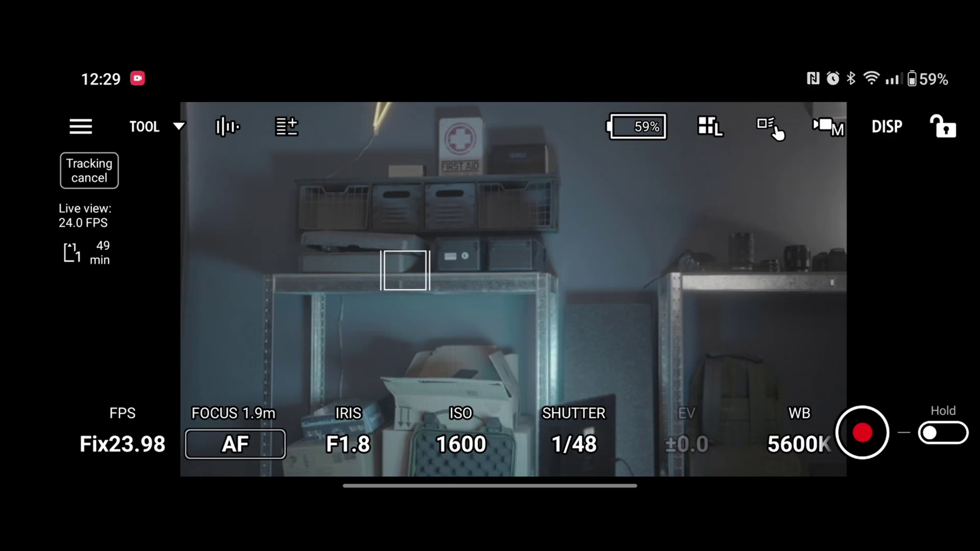
click(286, 127)
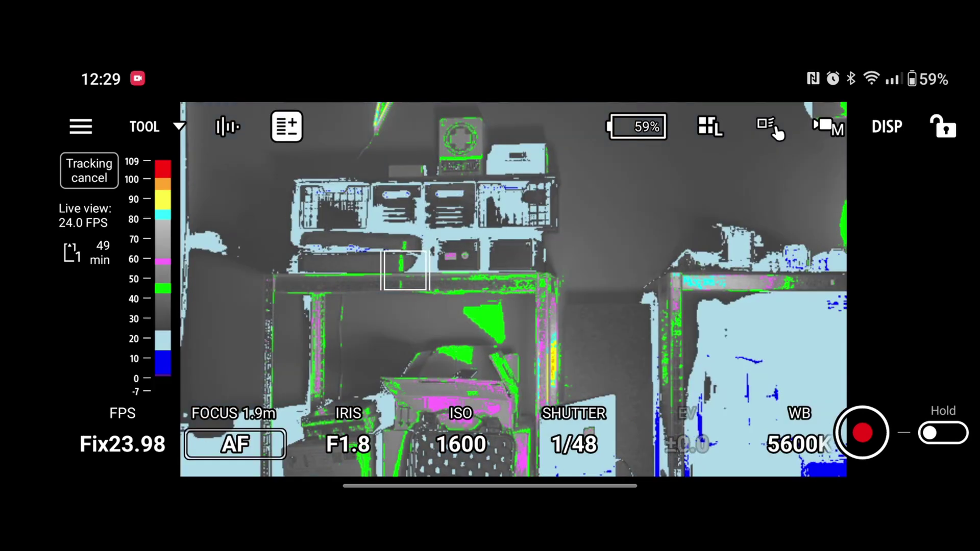
click(286, 127)
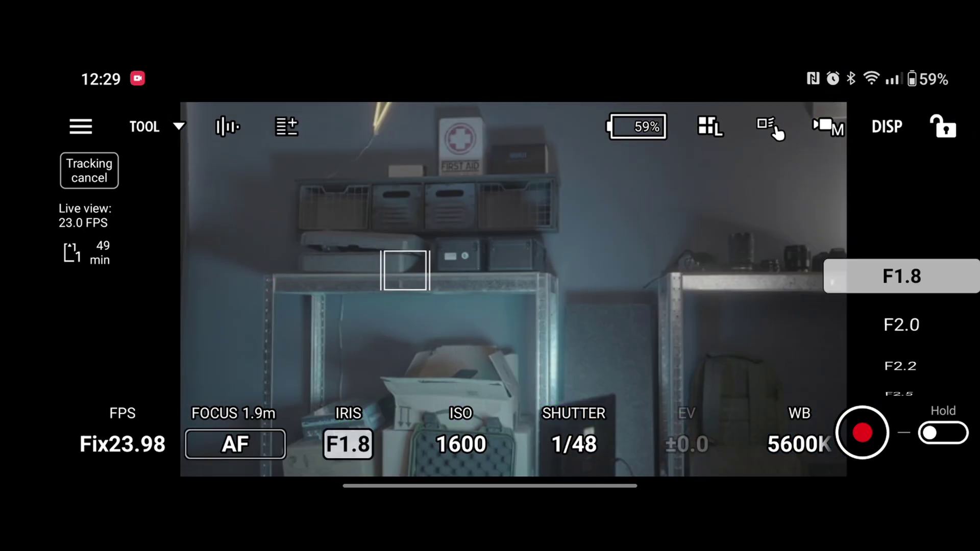
drag(948, 331, 954, 266)
mouse_move(958, 196)
mouse_down()
mouse_move(958, 189)
mouse_move(946, 325)
mouse_up()
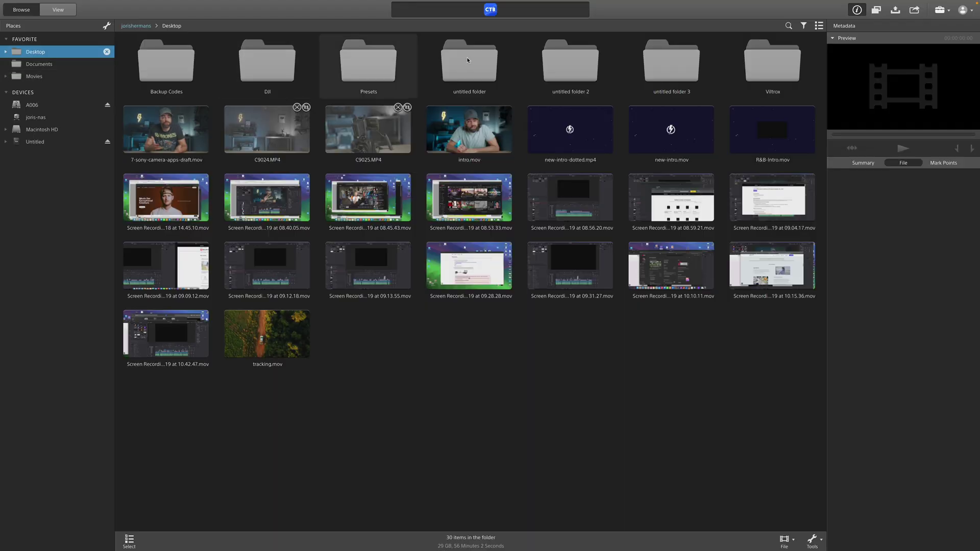
Open C9027.MP4 from untitled folder 3, show its mark points, and cool its temperature and shift tint
double_click(682, 58)
click(68, 12)
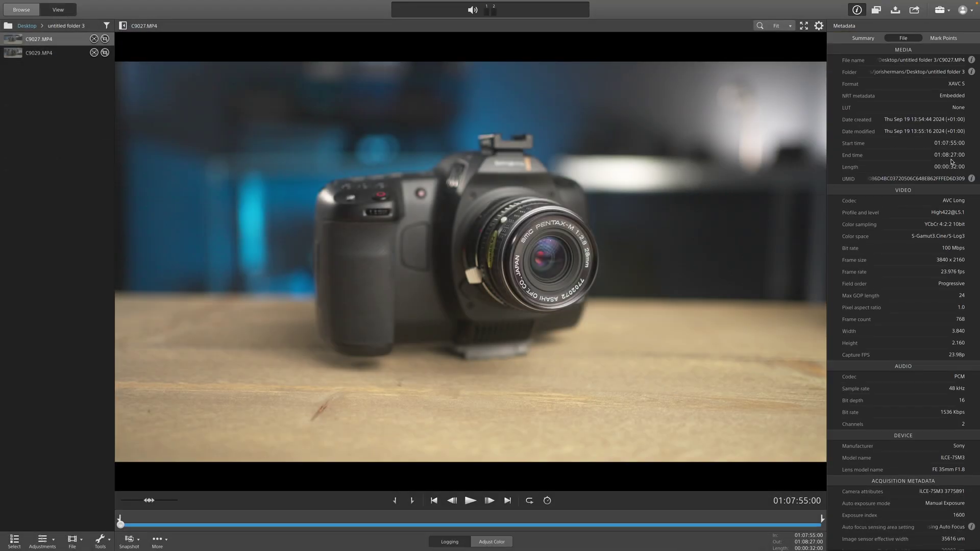
click(945, 38)
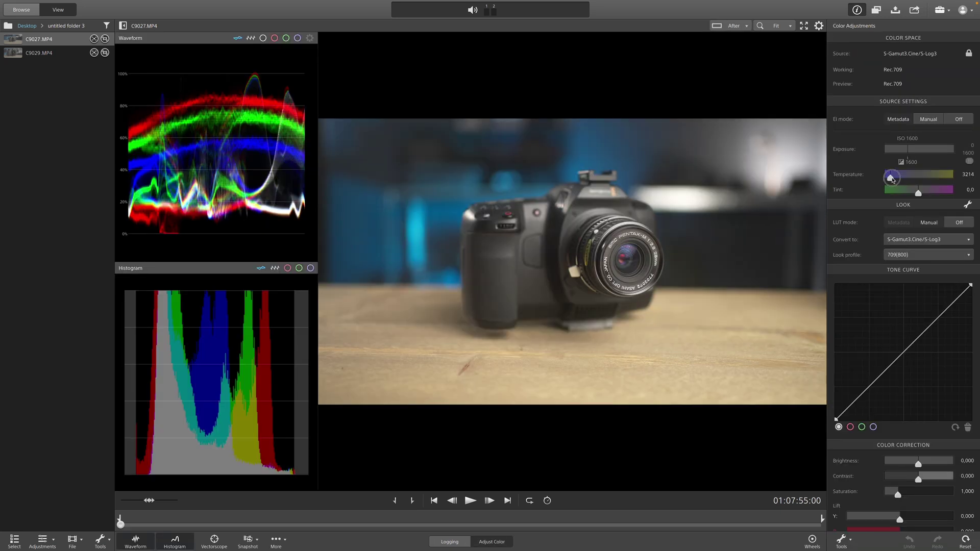
mouse_move(893, 177)
mouse_down()
mouse_move(934, 179)
mouse_move(892, 179)
mouse_up()
mouse_move(918, 193)
mouse_down()
mouse_move(934, 191)
mouse_move(903, 192)
mouse_move(916, 194)
mouse_up()
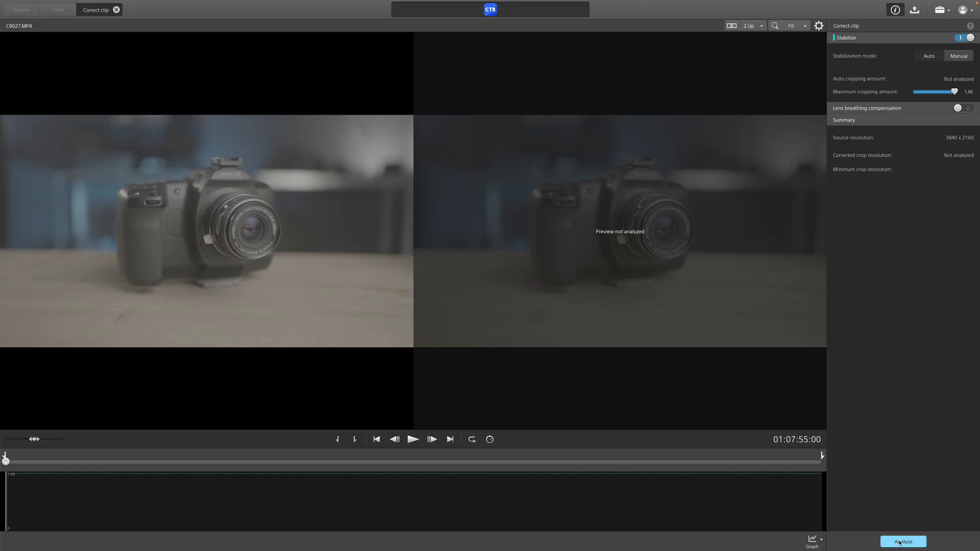
Analyse C9027 for stabilization and C9029 for lens breathing compensation (3748 x 2108 crop)
click(900, 543)
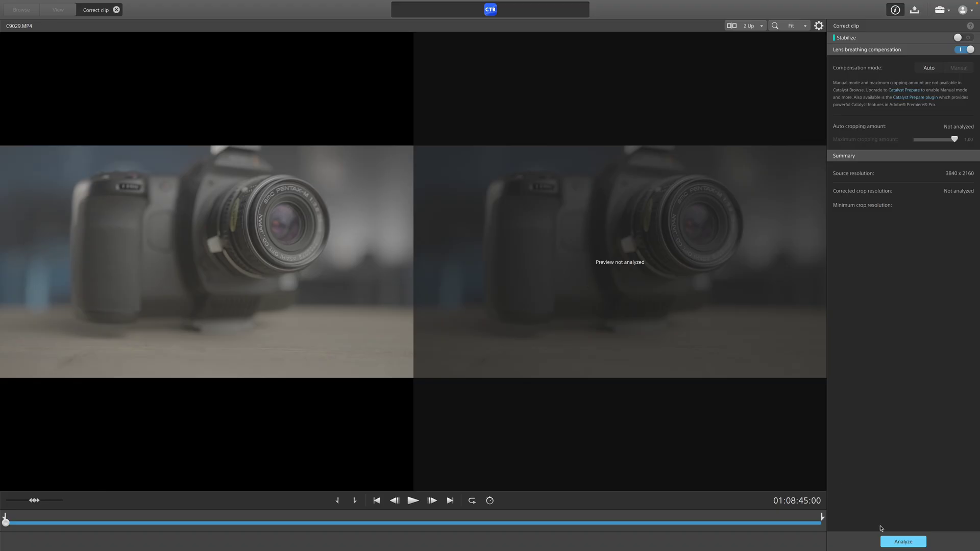
click(890, 543)
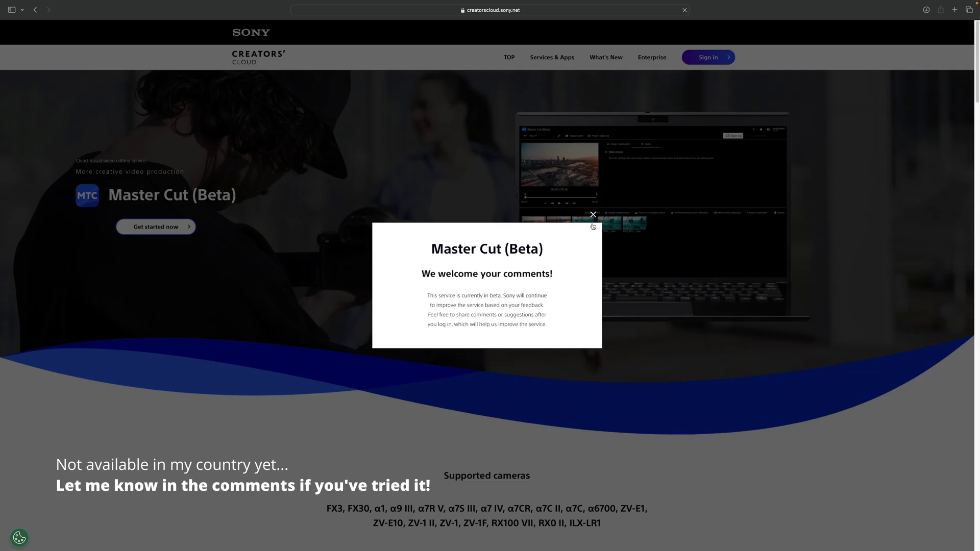
Dismiss the welcome comments notice on the Master Cut (Beta) page
click(593, 215)
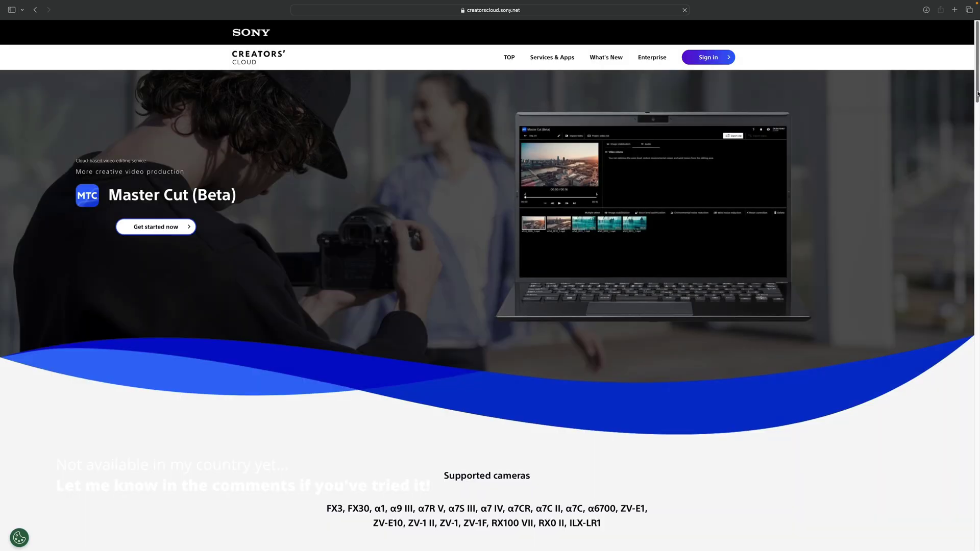